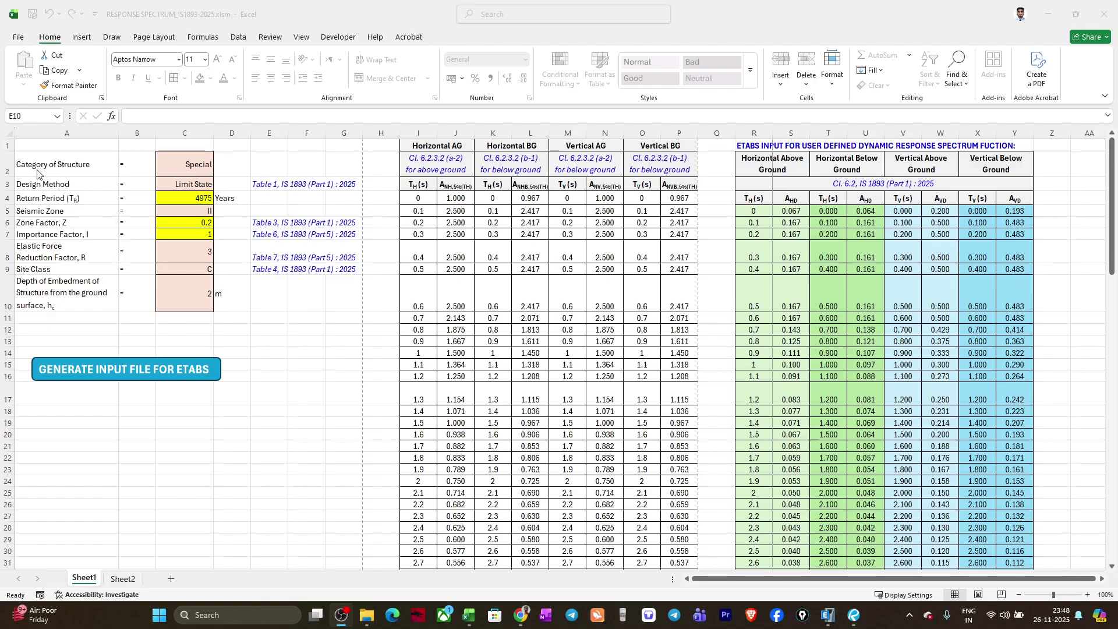
Get past the protected-sheet warning and set the structure category to Normal
double_click(189, 170)
left_click(565, 338)
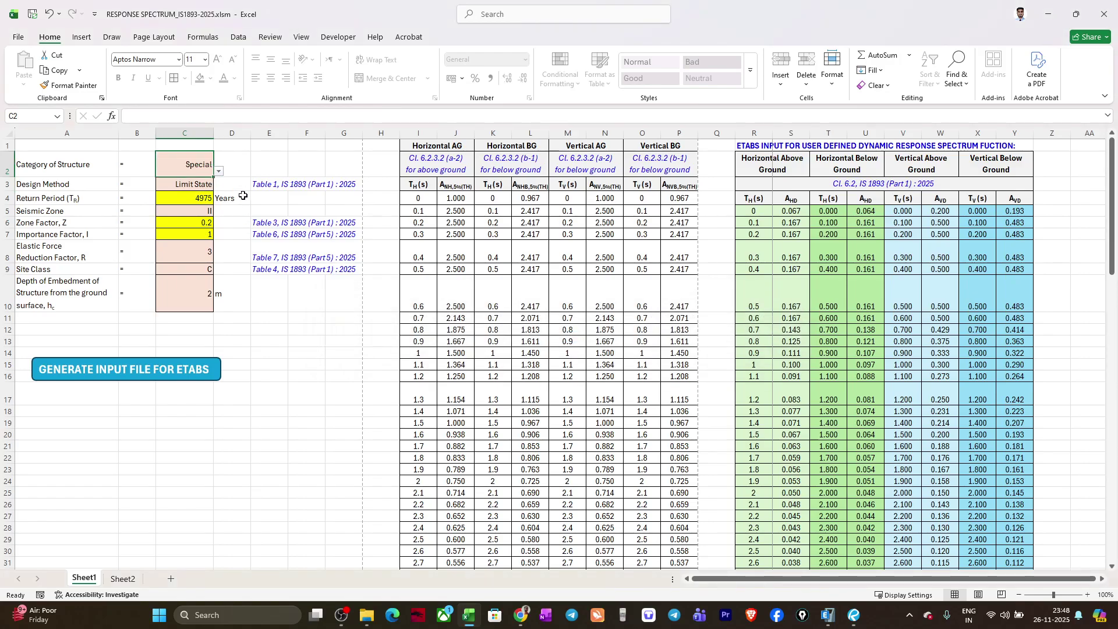
left_click(219, 173)
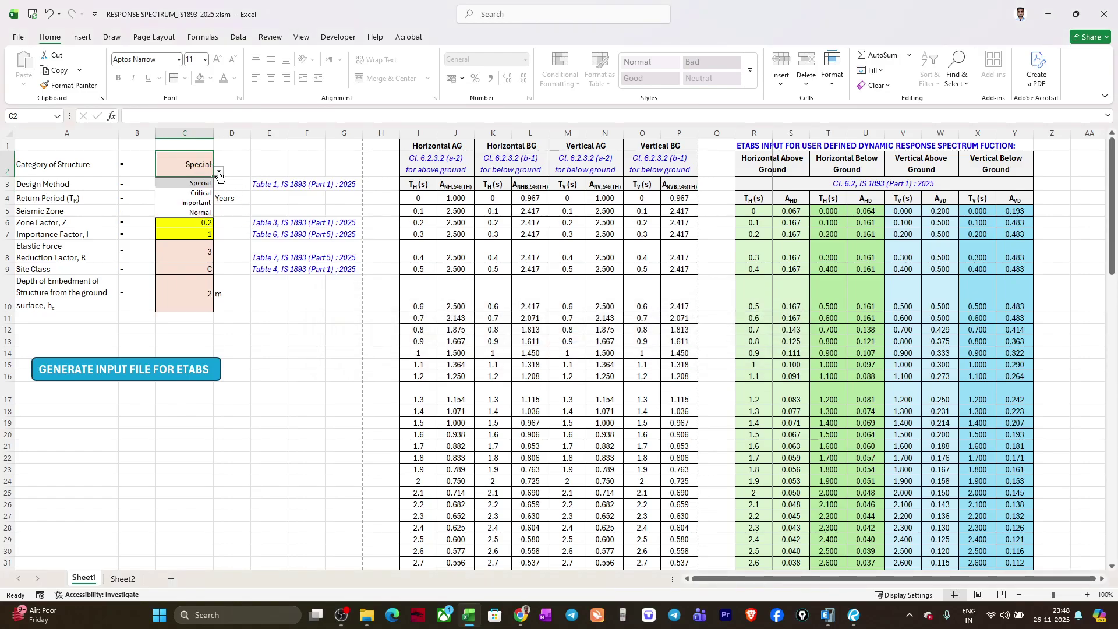
left_click(205, 211)
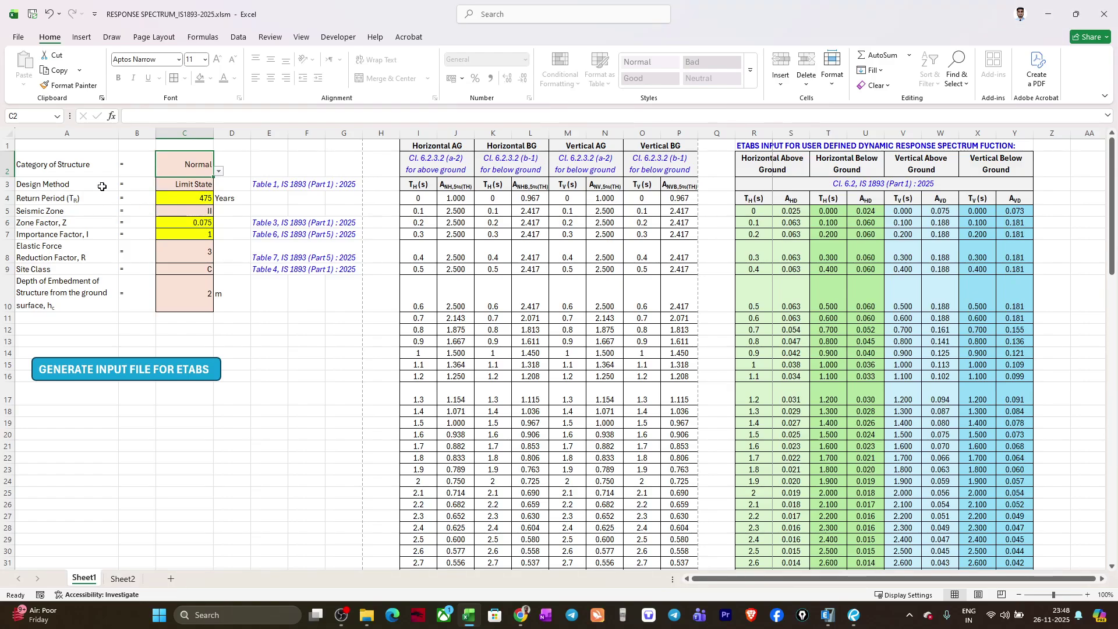
Switch the design method to Working Stress, then back to Limit State
left_click(182, 186)
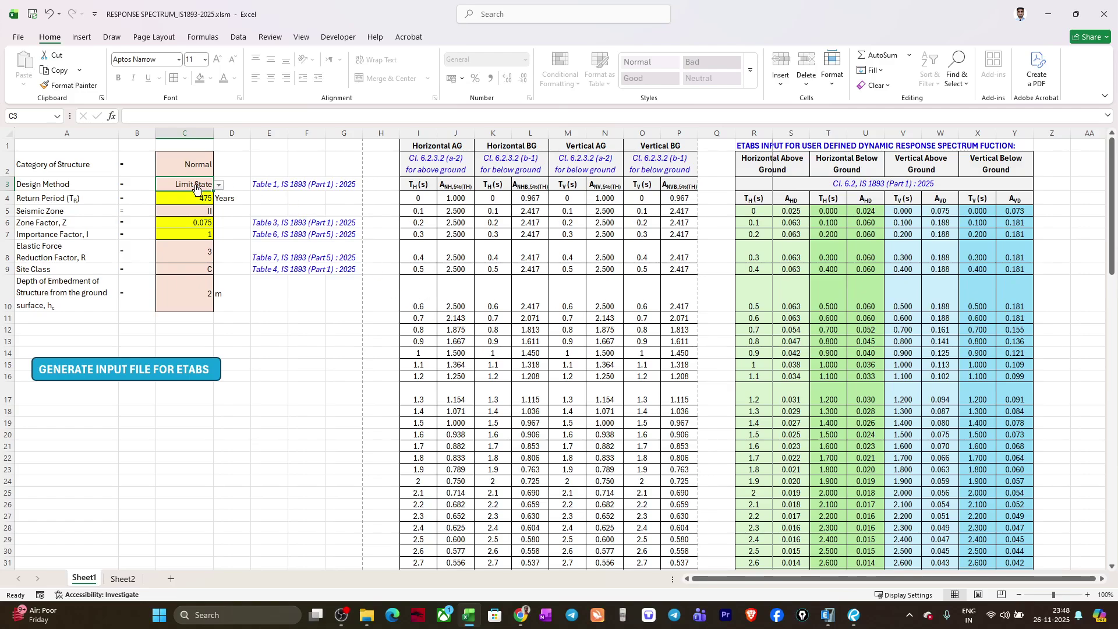
left_click(221, 186)
left_click(204, 209)
left_click(219, 185)
left_click(190, 198)
Try the Critical category, then restore Normal (475-year return period, zone factor 0.075)
left_click(188, 166)
left_click(218, 171)
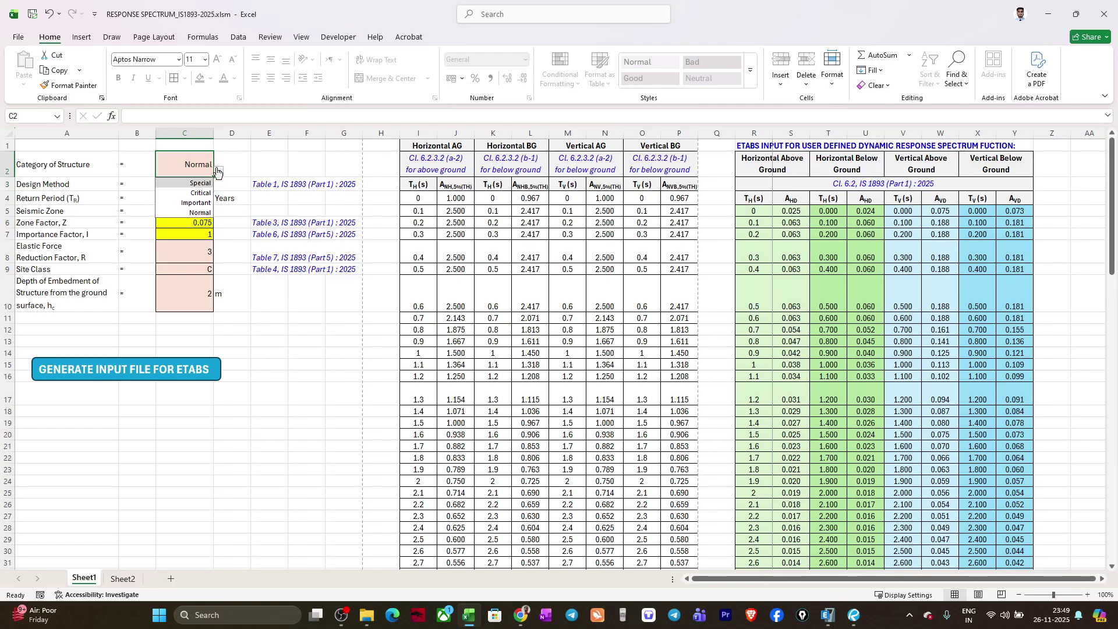
left_click(200, 196)
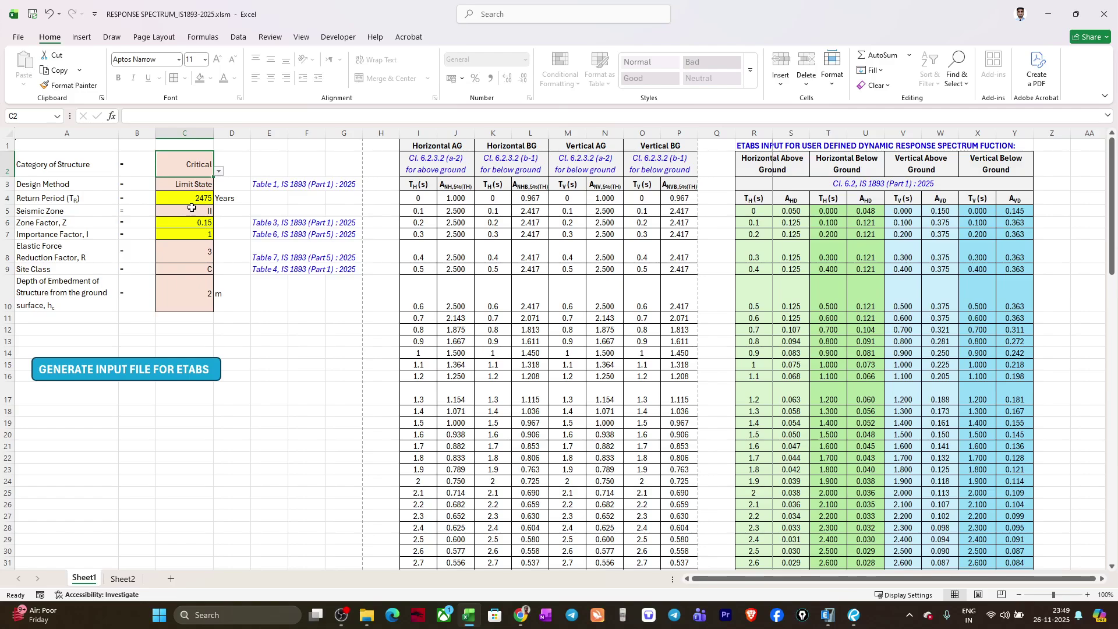
left_click(219, 171)
left_click(200, 212)
left_click(192, 212)
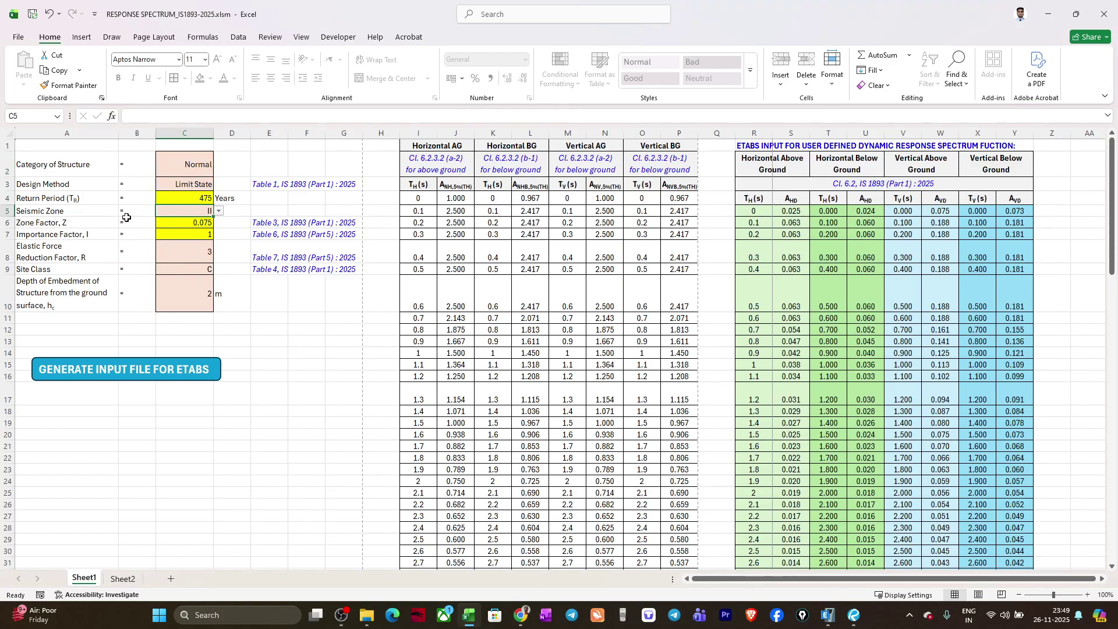
Choose seismic zone VI (zone factor 0.5) and response reduction factor R = 5
left_click(218, 212)
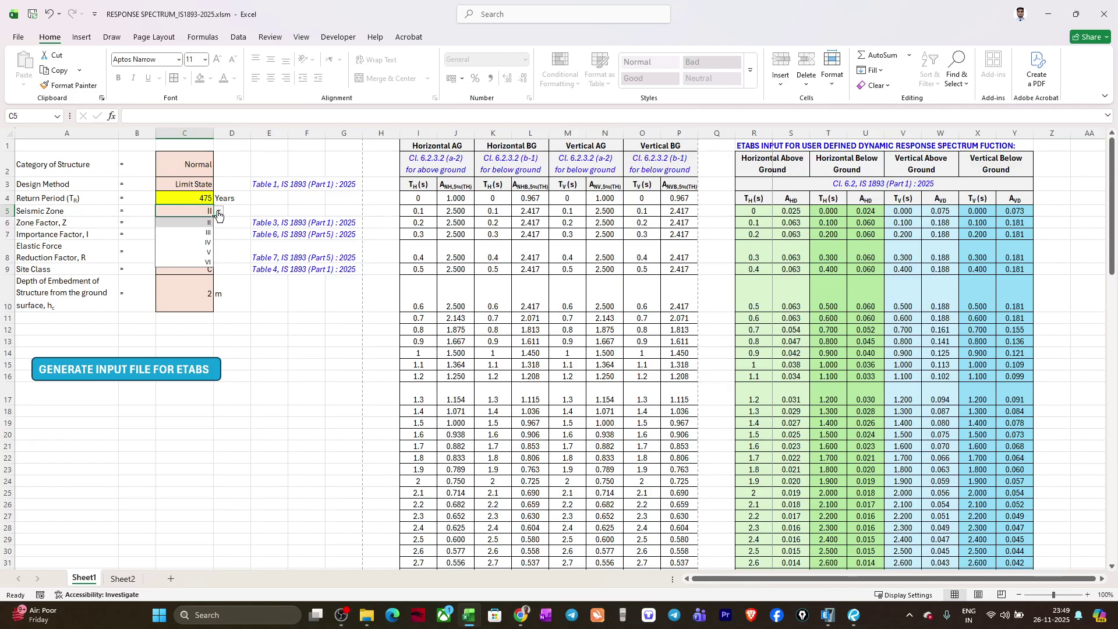
left_click(208, 262)
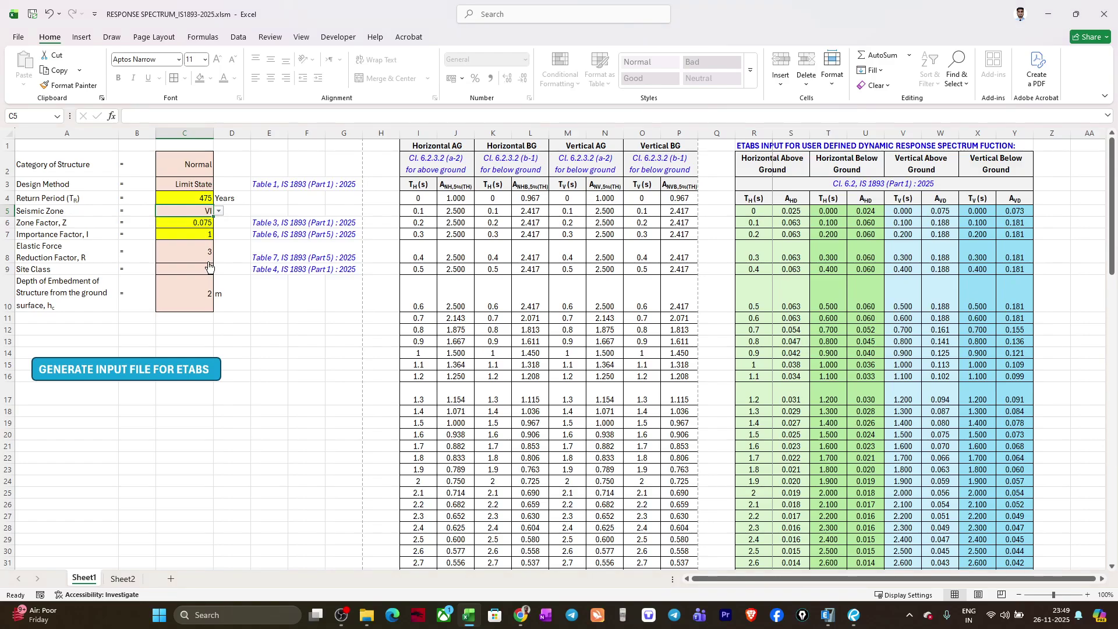
left_click(205, 257)
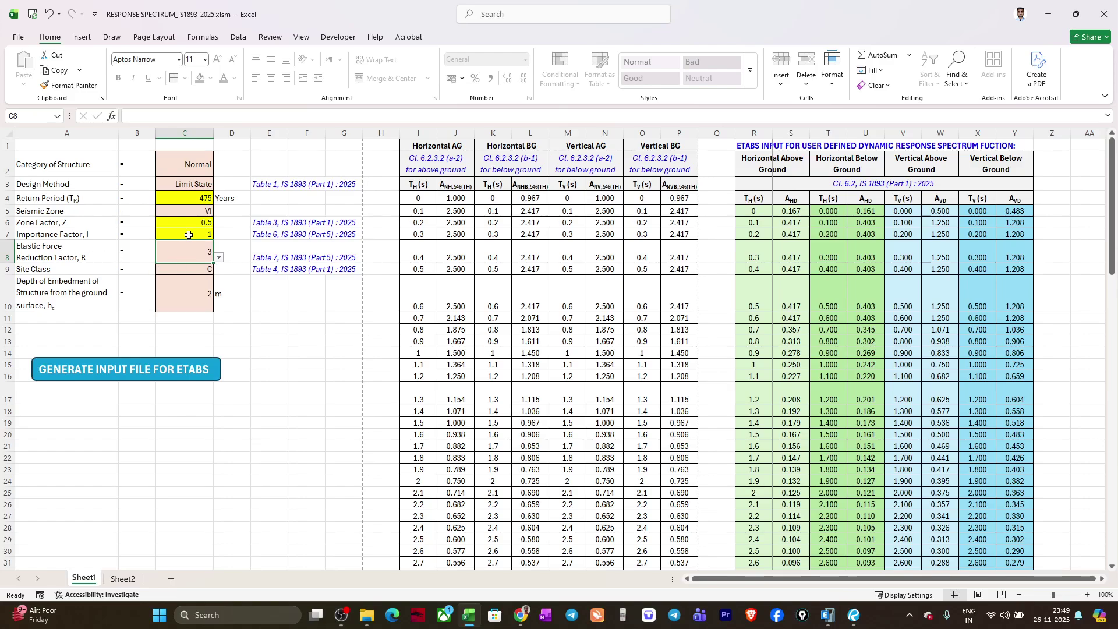
left_click(219, 257)
left_click(208, 310)
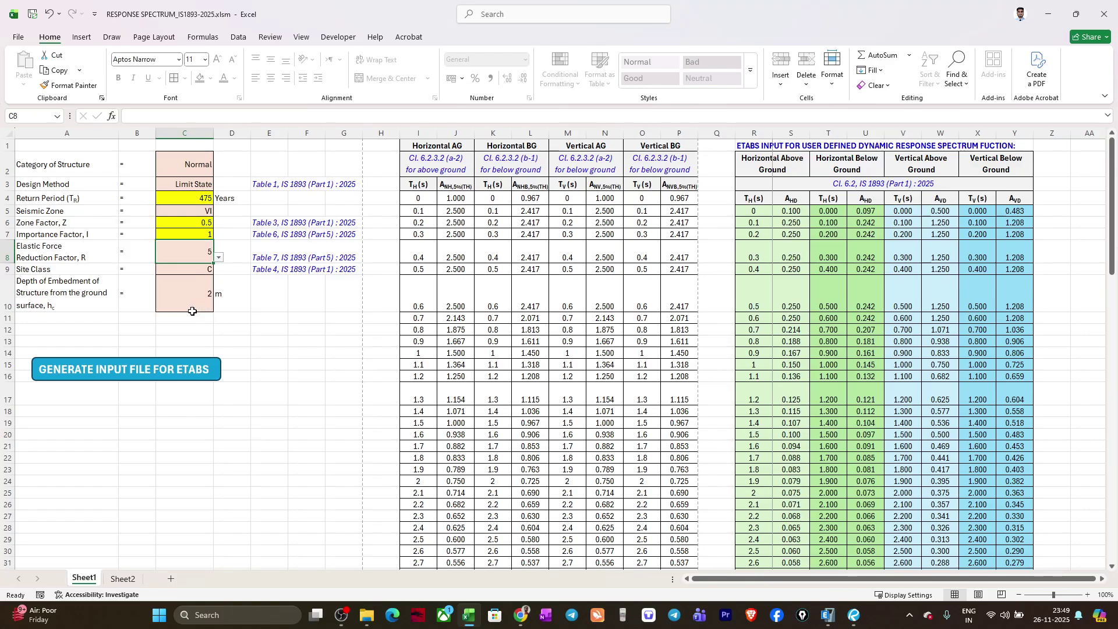
left_click(189, 269)
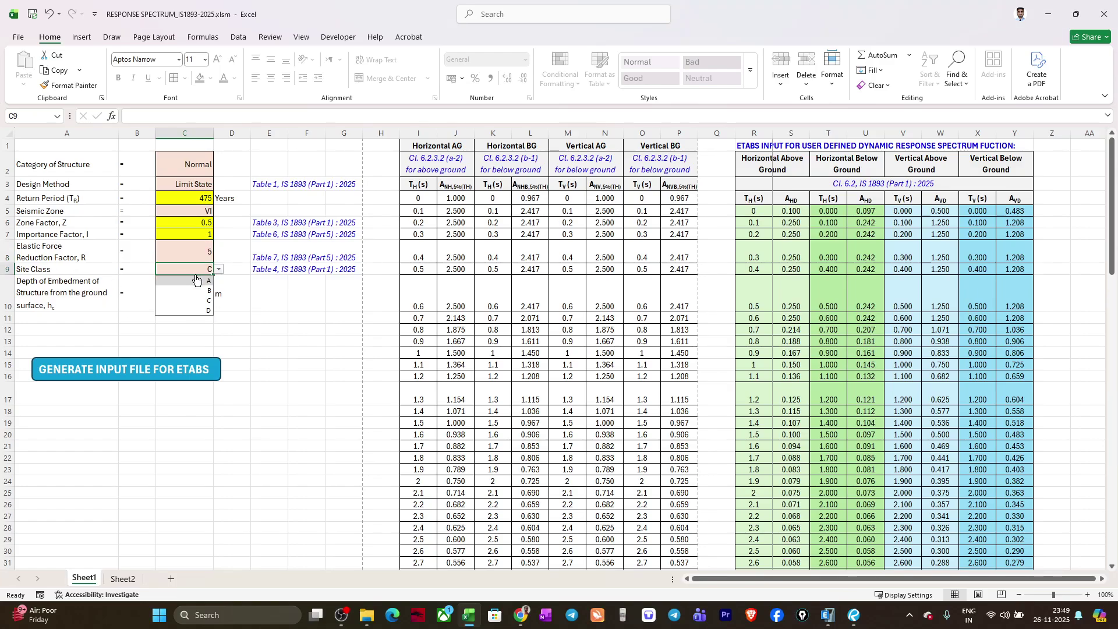
left_click(219, 269)
Keep site class C and enter 2.5 m as the depth of embedment
left_click(189, 303)
left_click(189, 309)
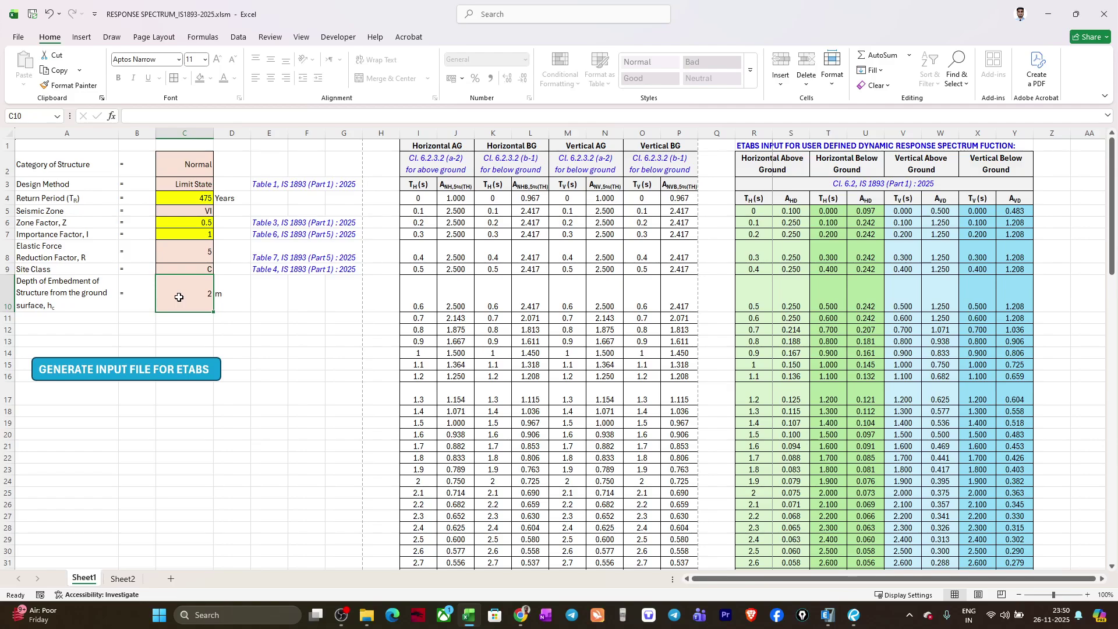
type("2.5")
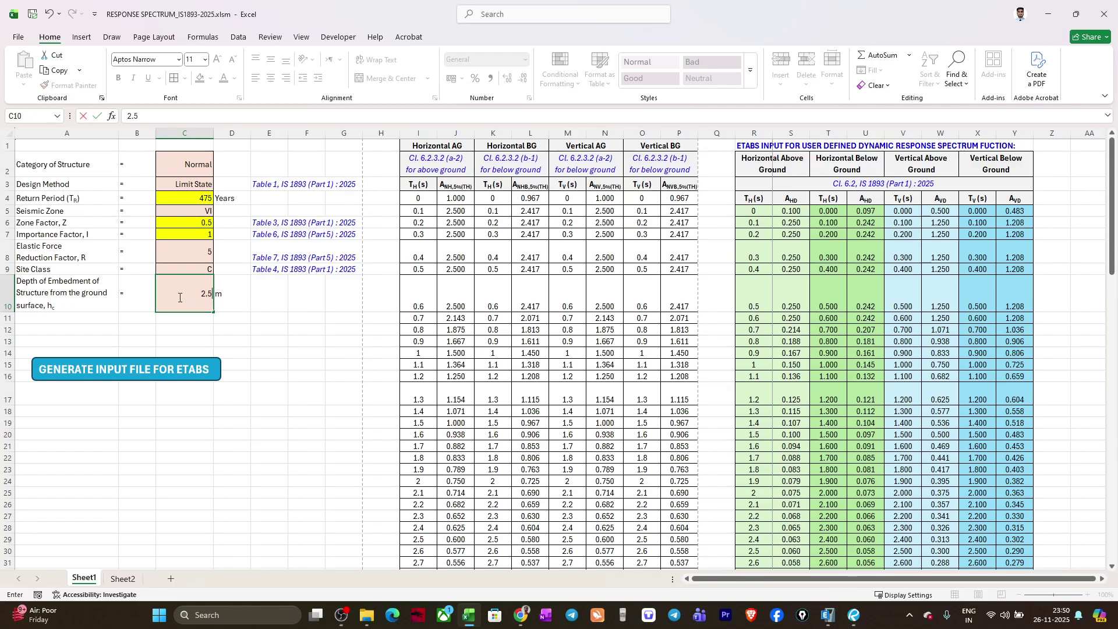
key("Return")
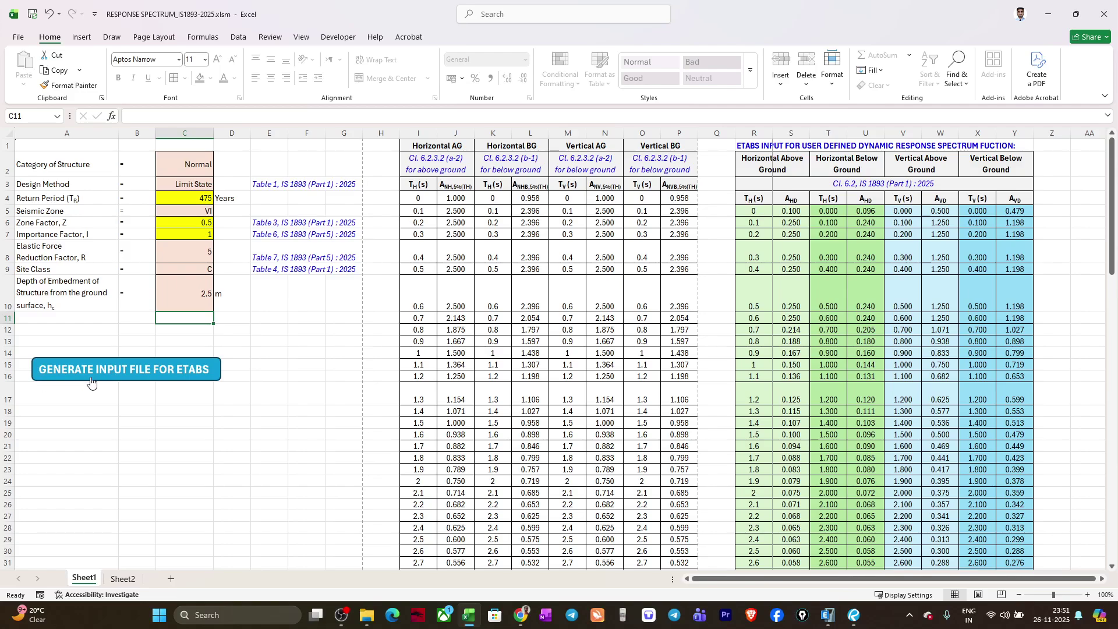
Export the ETABS response spectrum files to New folder (3) and acknowledge the completion message
left_click(133, 382)
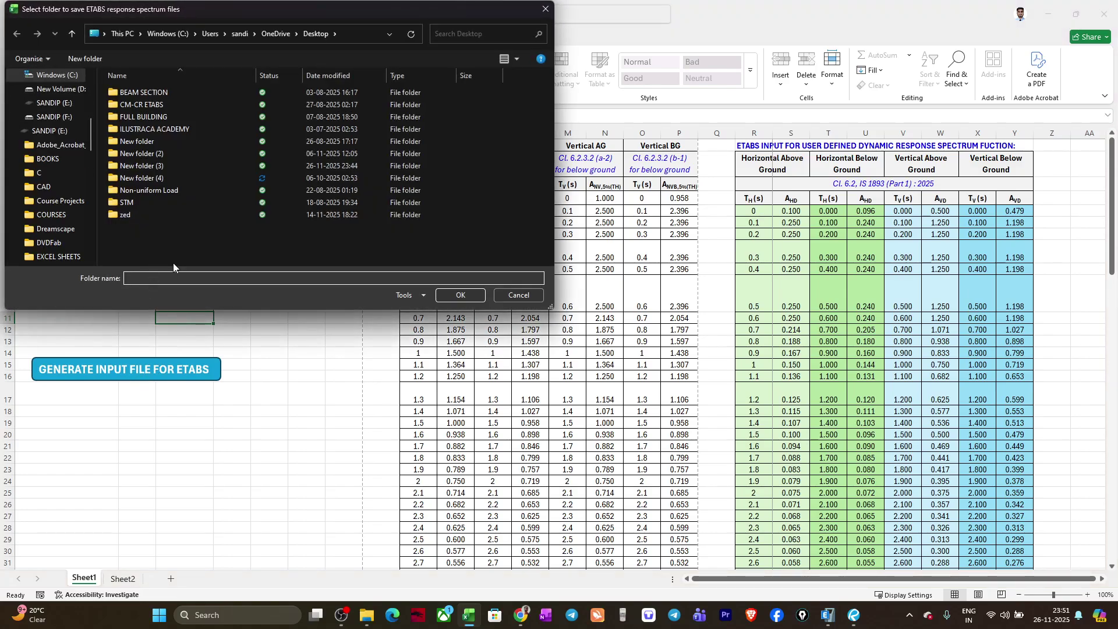
left_click(162, 166)
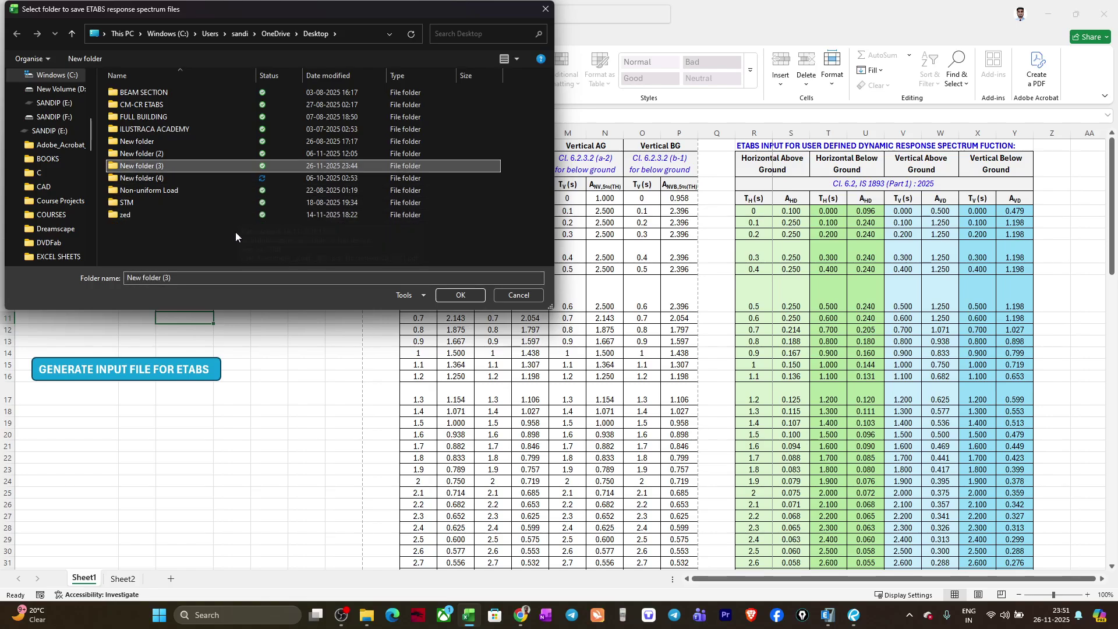
left_click(456, 295)
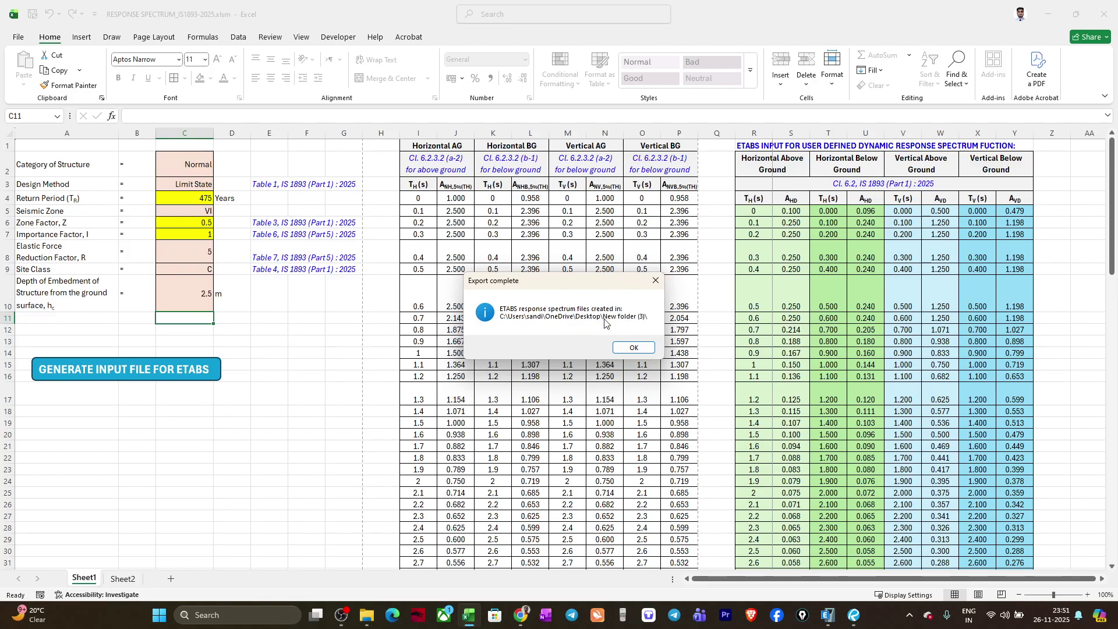
left_click(634, 347)
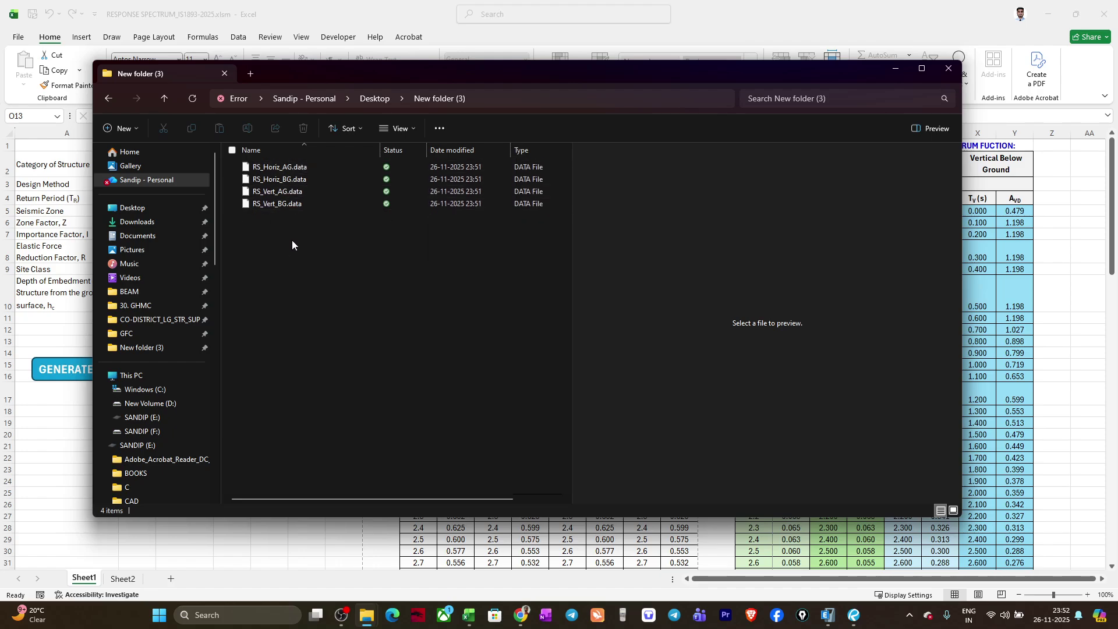
In ETABS, add a new From File function under Define > Functions > Response Spectrum
left_click(826, 619)
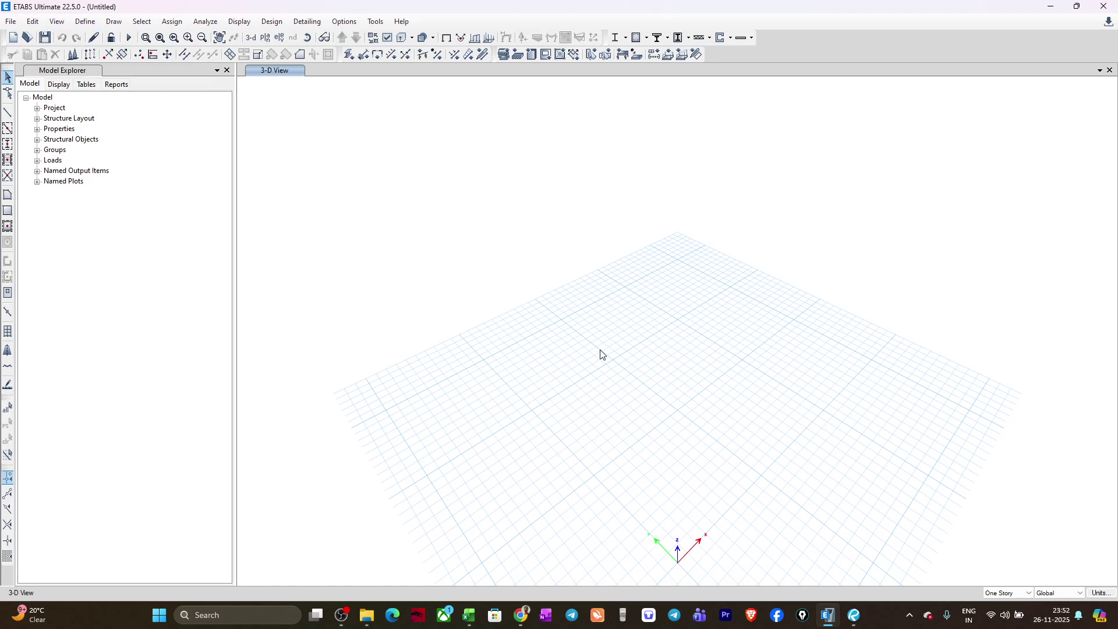
left_click(85, 23)
mouse_move(167, 198)
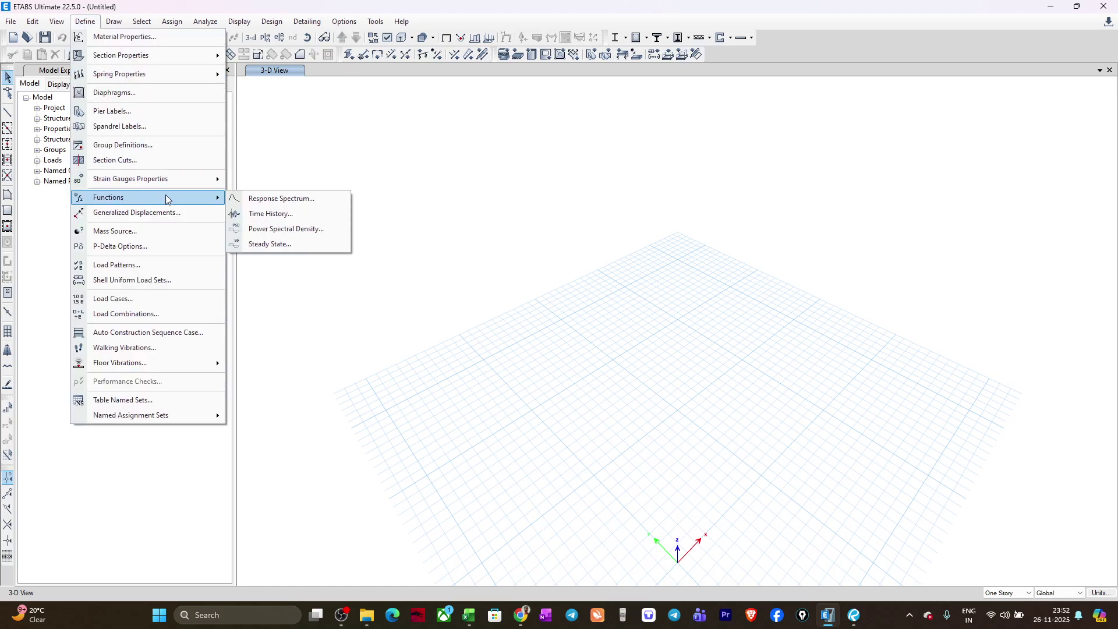
left_click(274, 198)
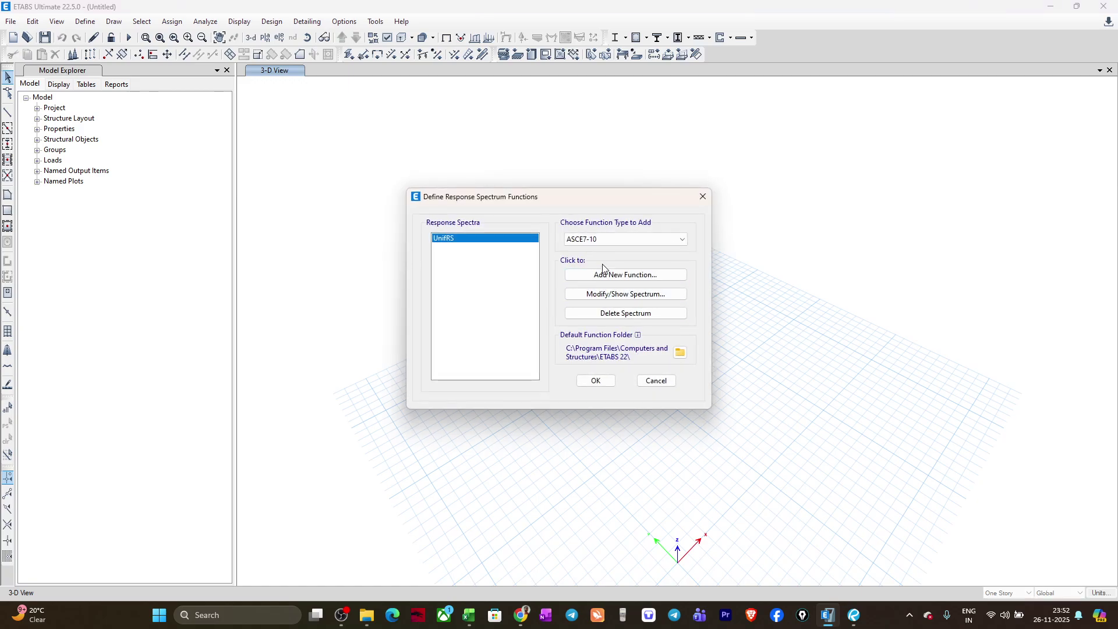
left_click(605, 239)
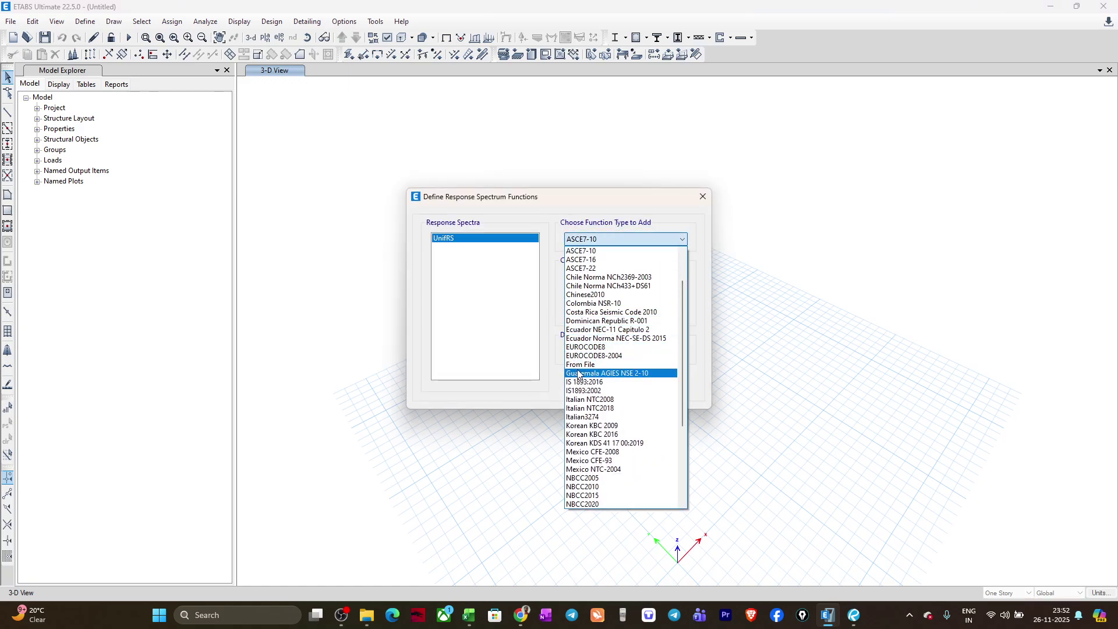
left_click(582, 364)
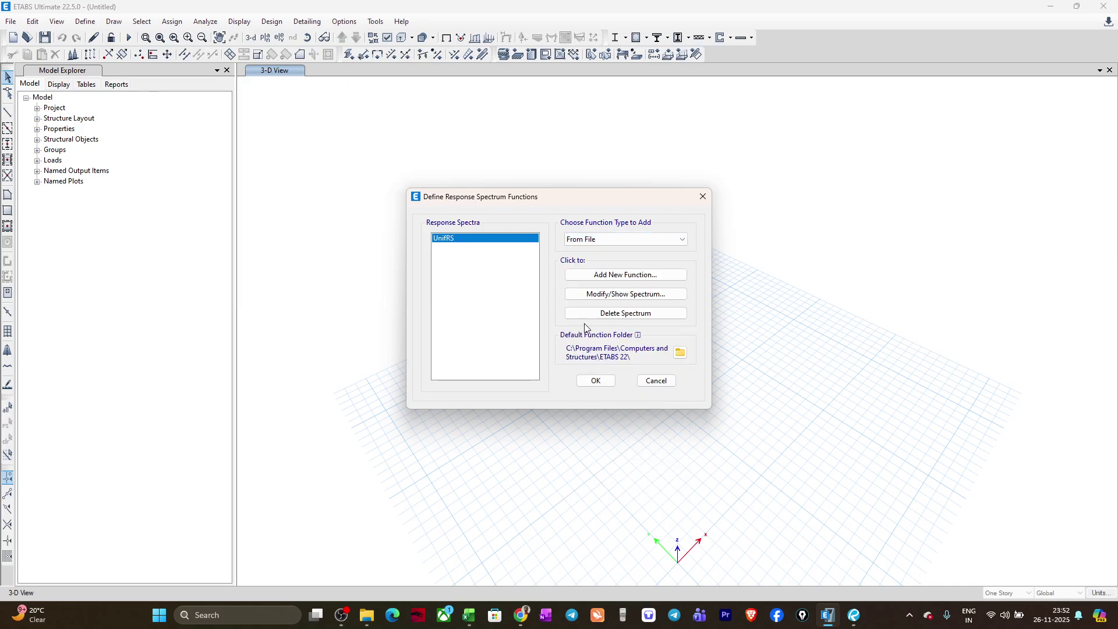
left_click(607, 275)
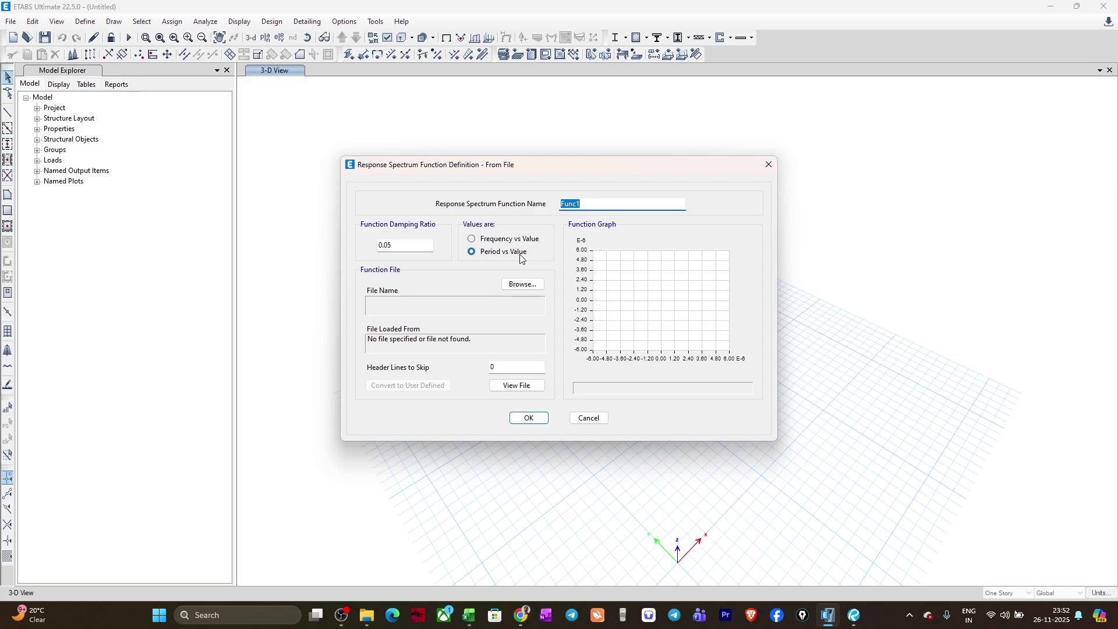
Load RS_Horiz_AG.data into the function, rename it RSH-AG, and confirm
left_click(522, 284)
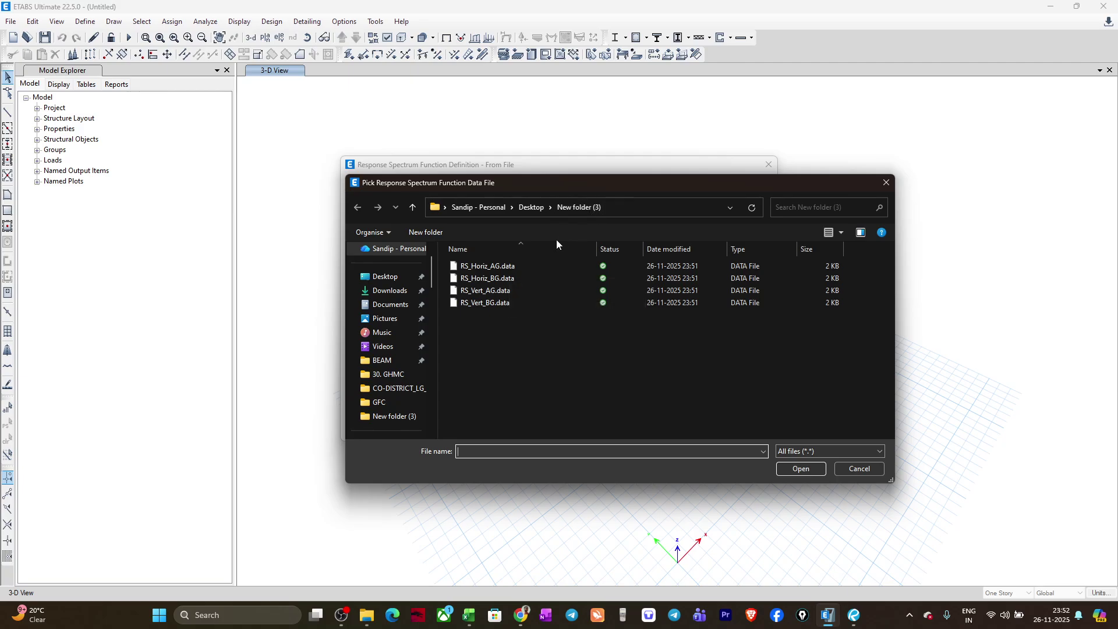
double_click(513, 268)
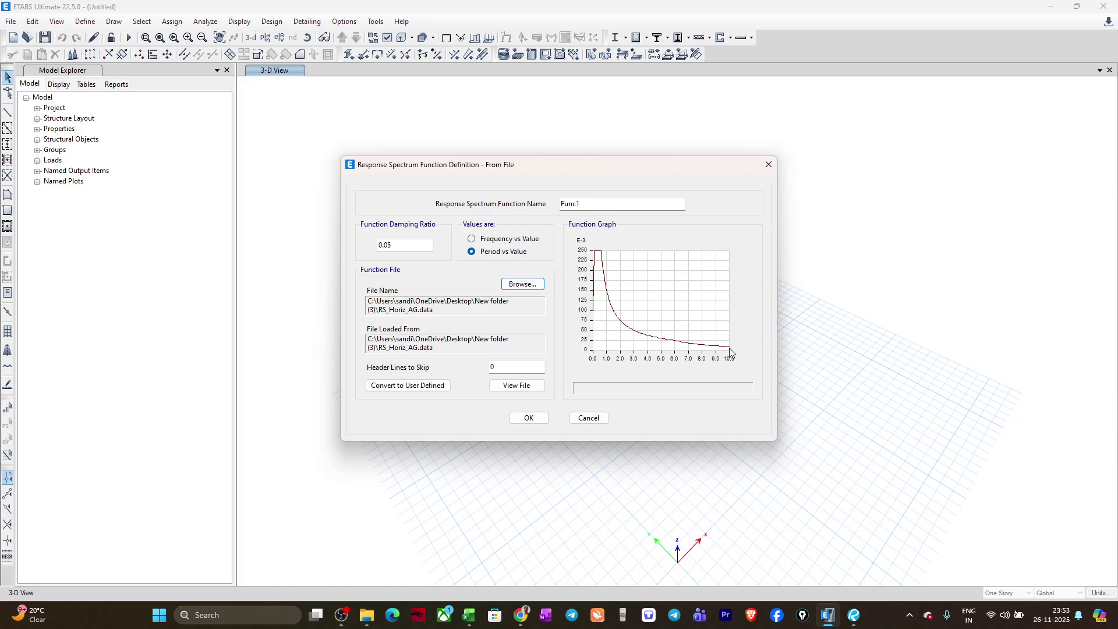
double_click(572, 204)
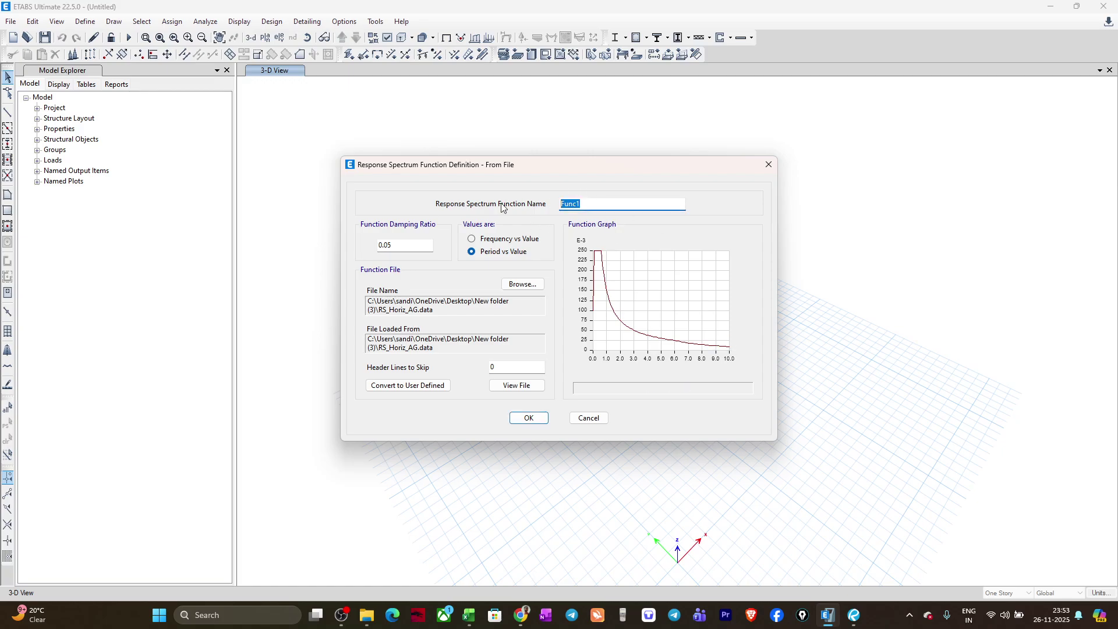
type("RSH-AG")
left_click(529, 417)
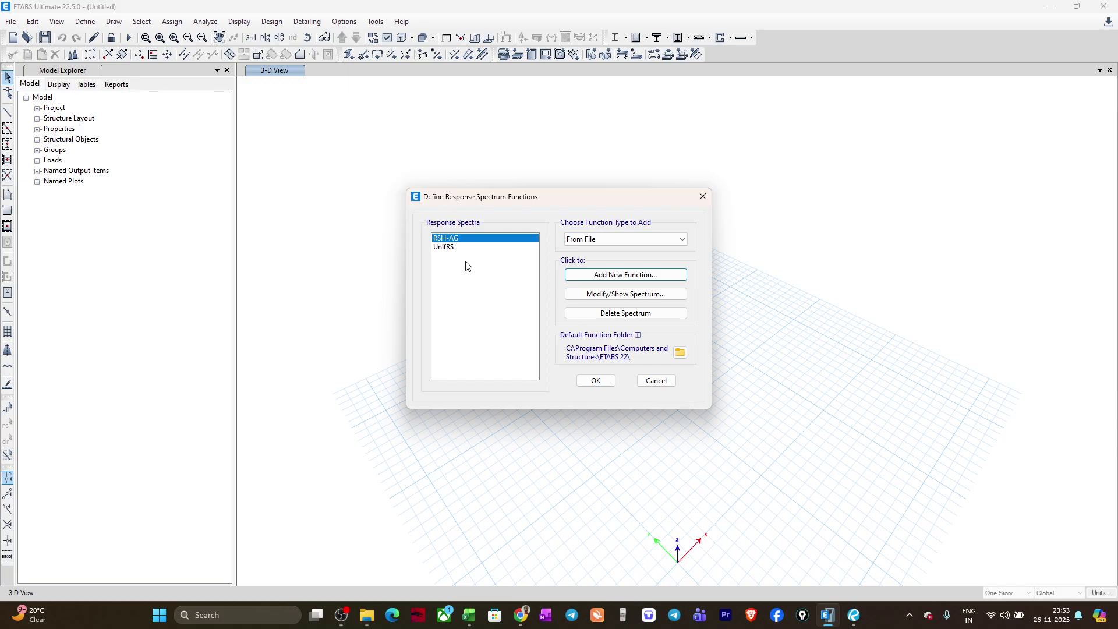
Add another From File function loaded from RS_Vert_AG.data and name it RSV-AG
left_click(618, 275)
left_click(522, 284)
left_click(489, 291)
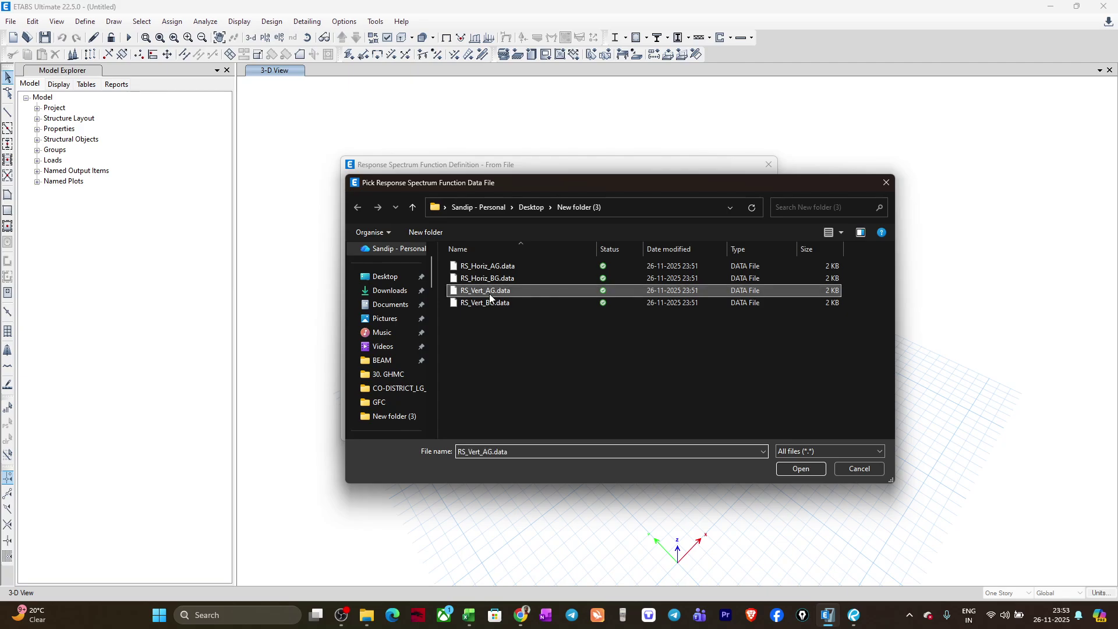
left_click(797, 468)
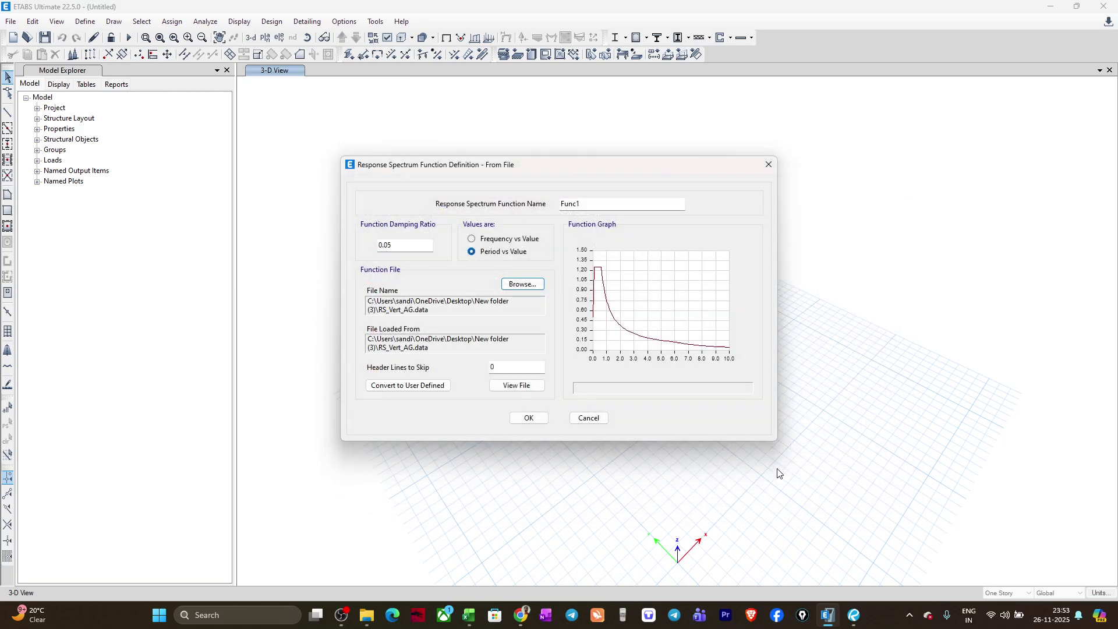
left_click(584, 203)
left_click_drag(595, 202, 510, 203)
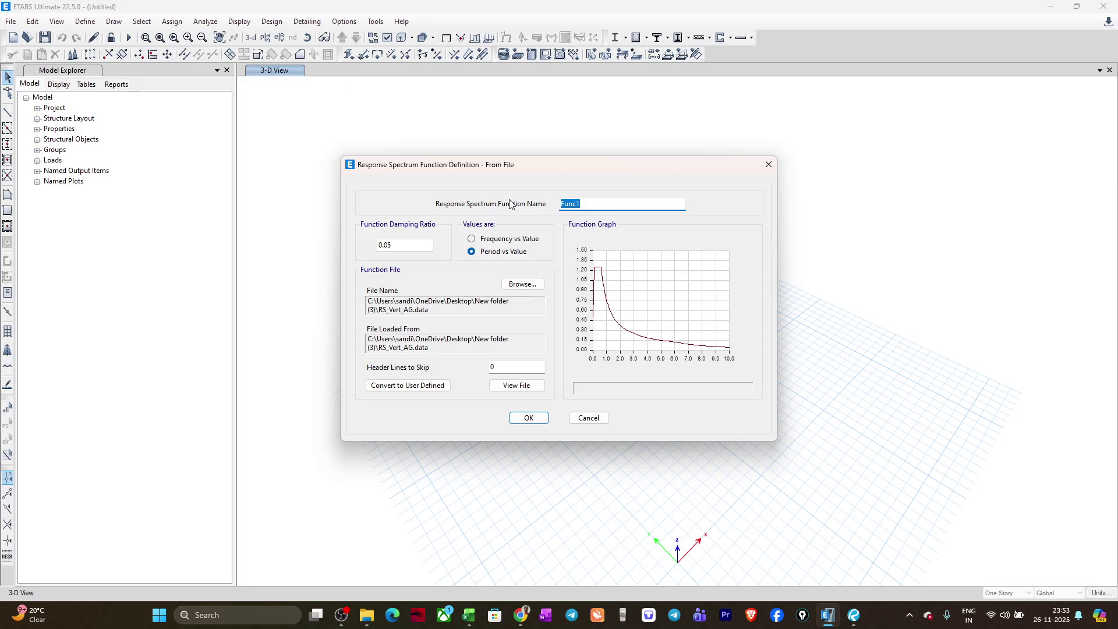
type("RSV-AG")
left_click(527, 418)
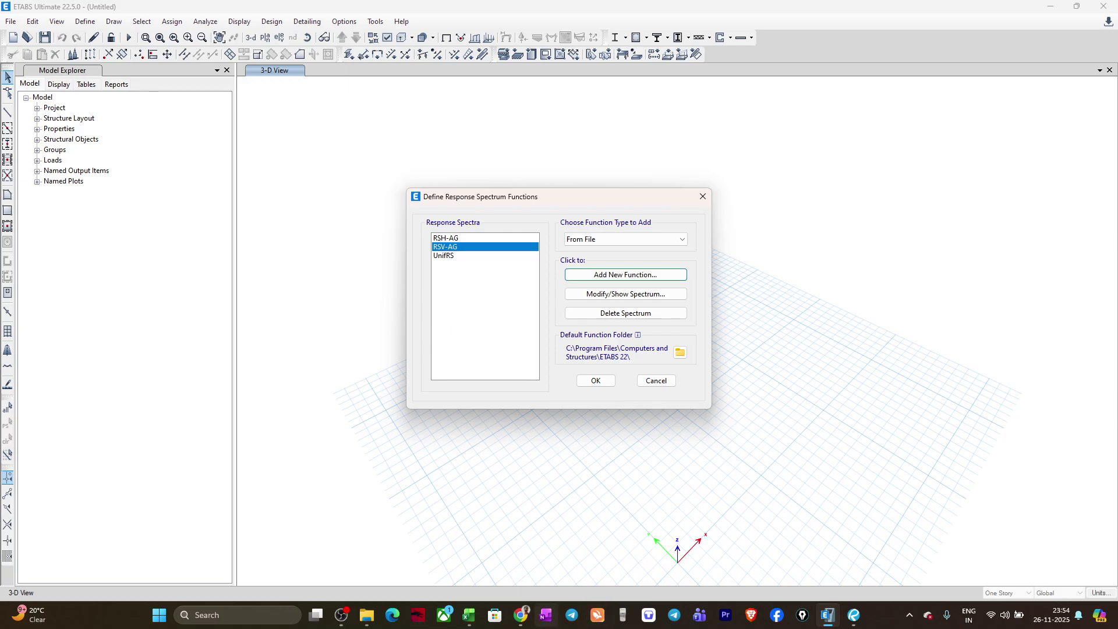
Switch back to the RESPONSE SPECTRUM_IS1893-2025 workbook in Excel
left_click(469, 615)
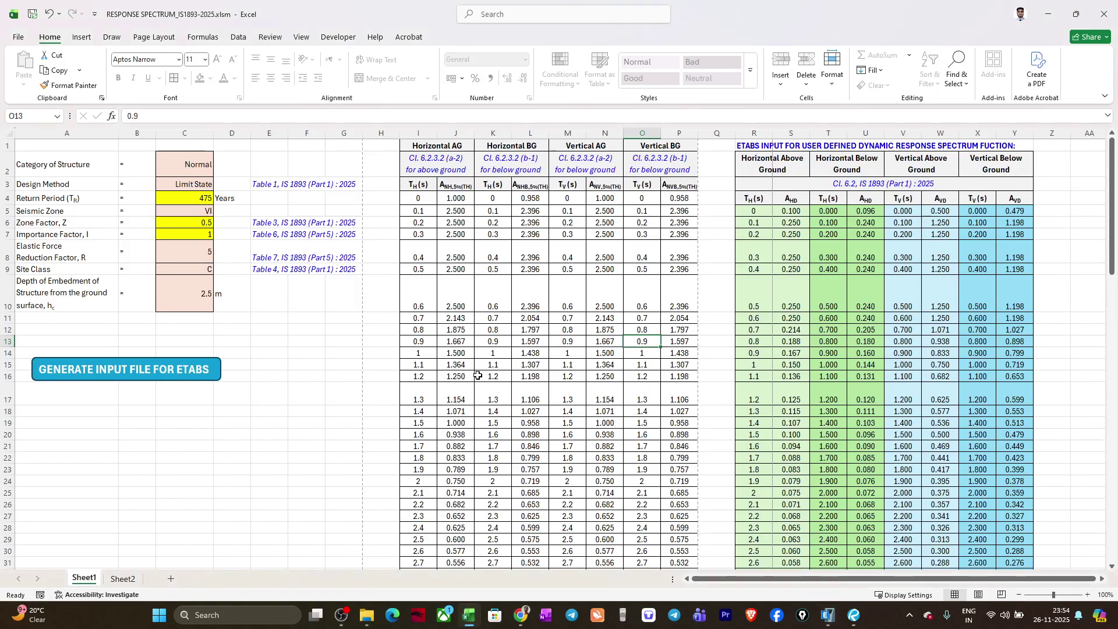